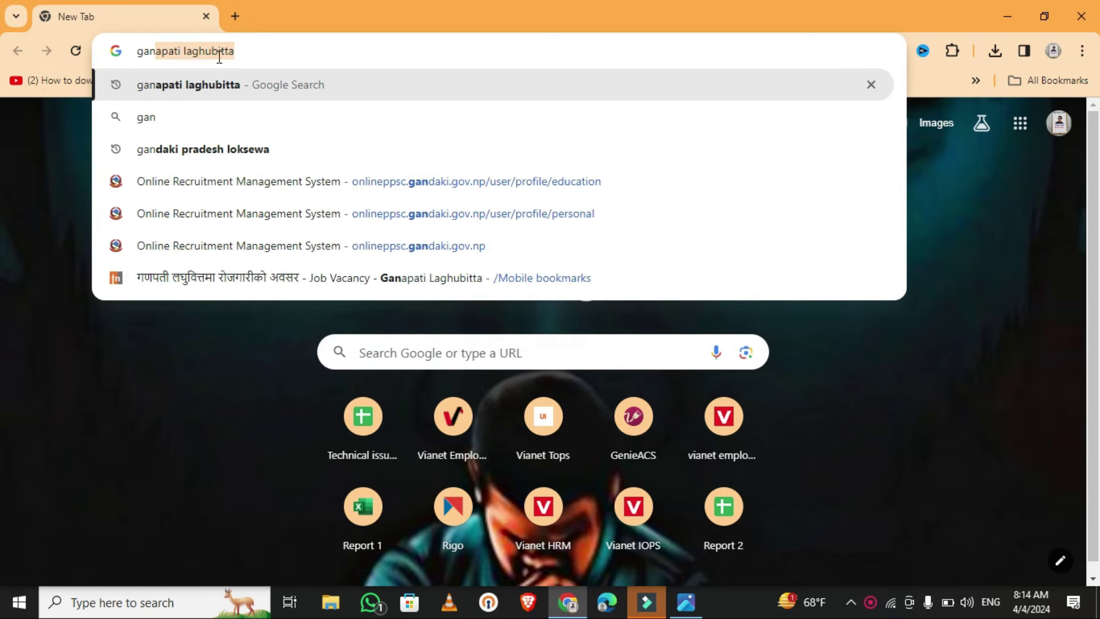
- Open the Ganapati Laghubitta website from the search results and dismiss the announcement popup
key("Return")
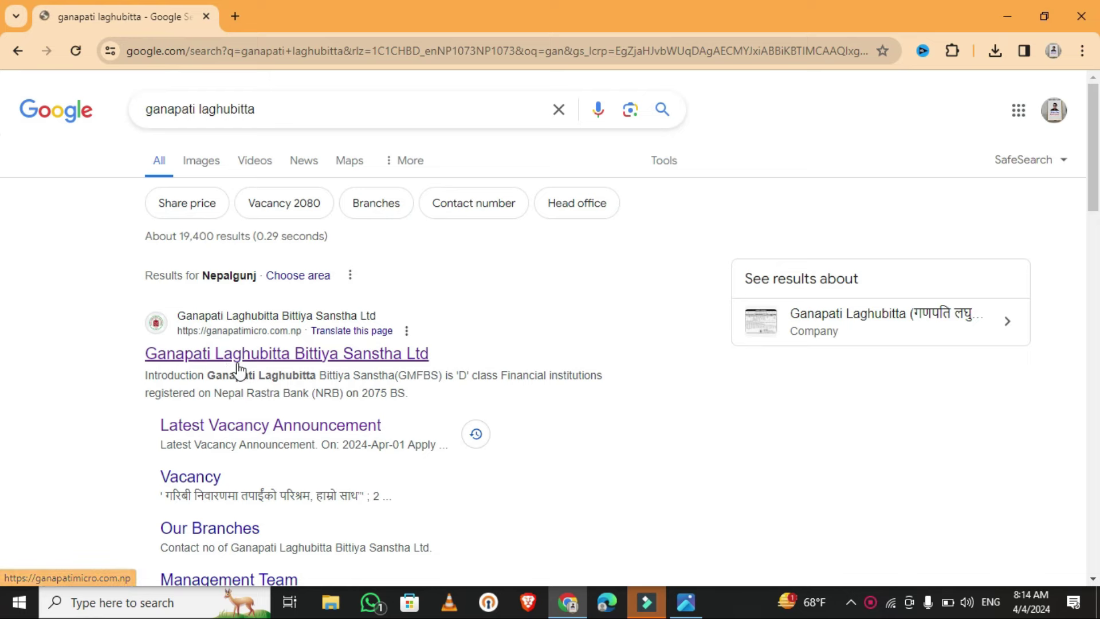
left_click(324, 354)
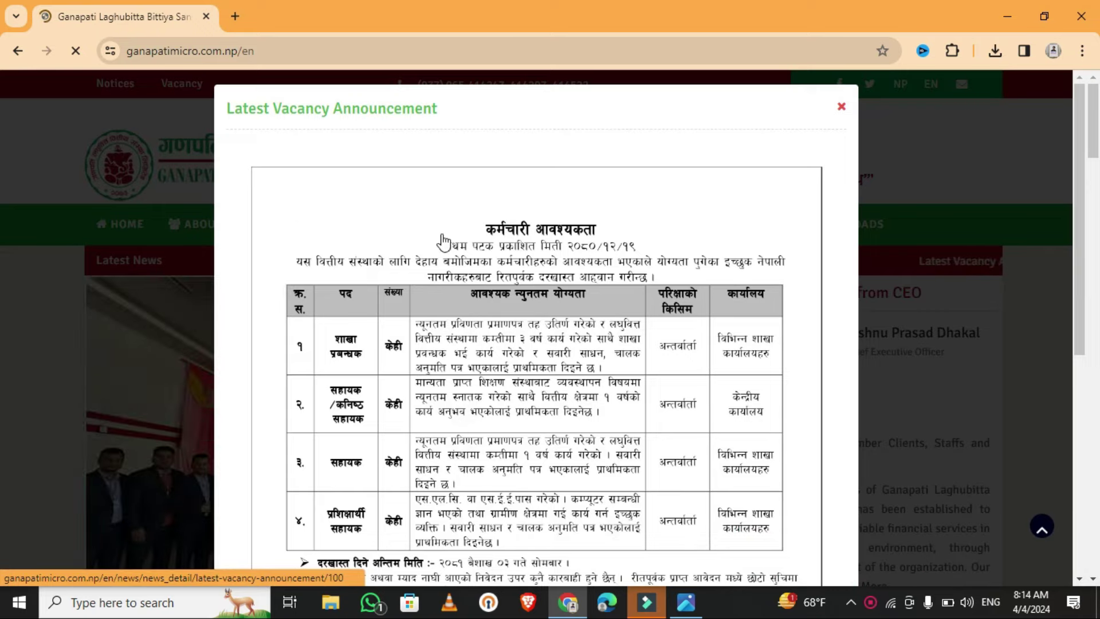
left_click(840, 109)
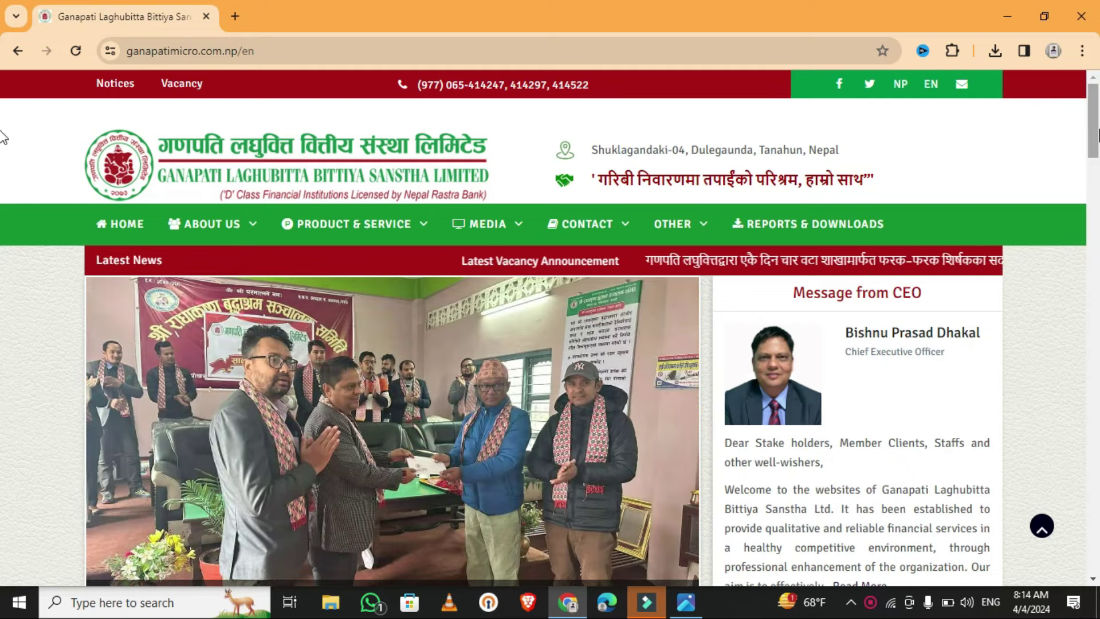
- Go to the Vacancy page and open the application for the latest vacancy announcement
scroll(3, 250, "down", 10)
scroll(3, 250, "down", 10)
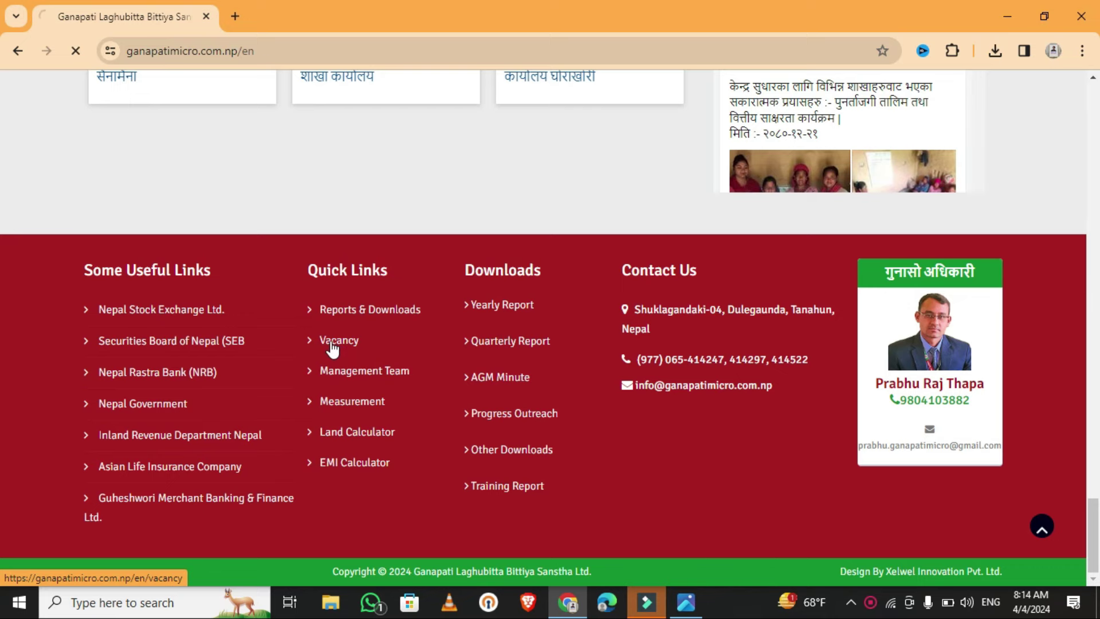
left_click(331, 343)
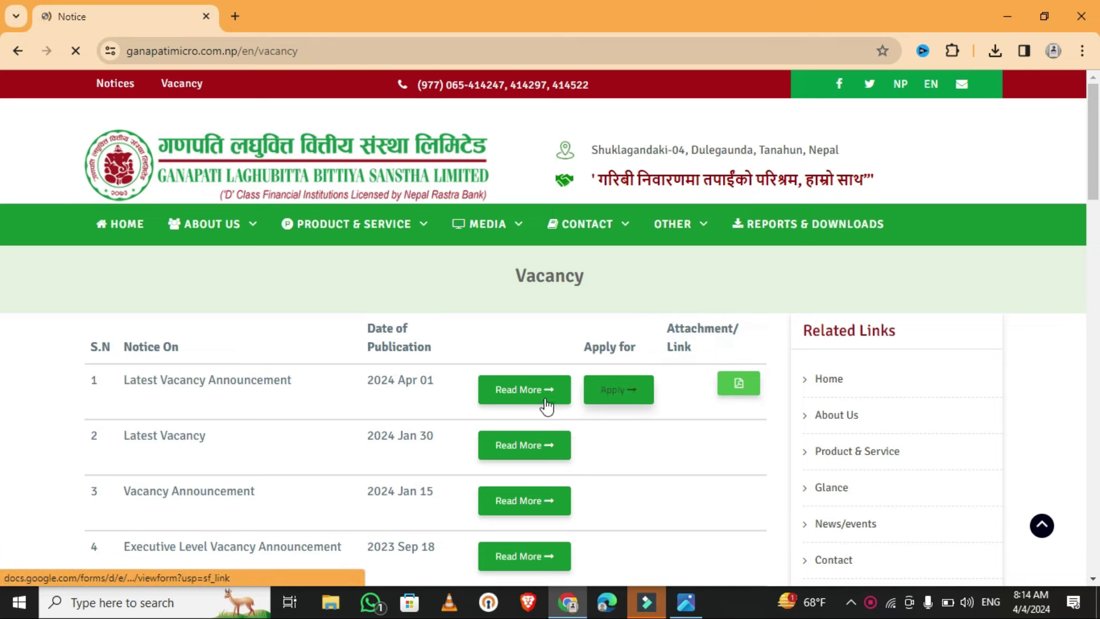
left_click(633, 402)
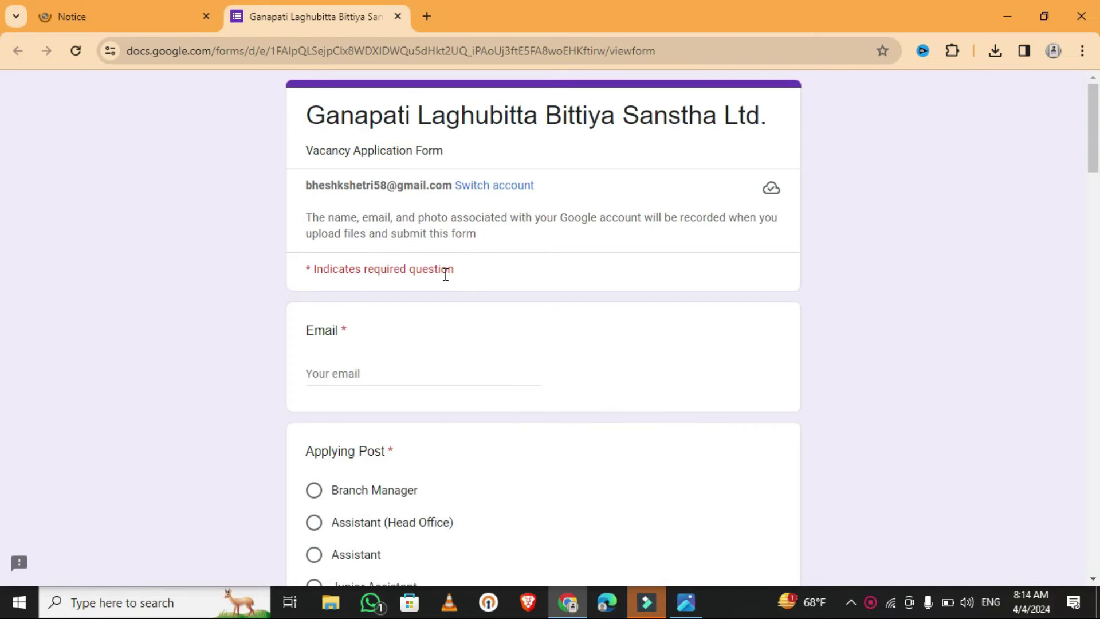
- Enter the applicant's email address and apply for the Trainee Assistant post
left_click(400, 378)
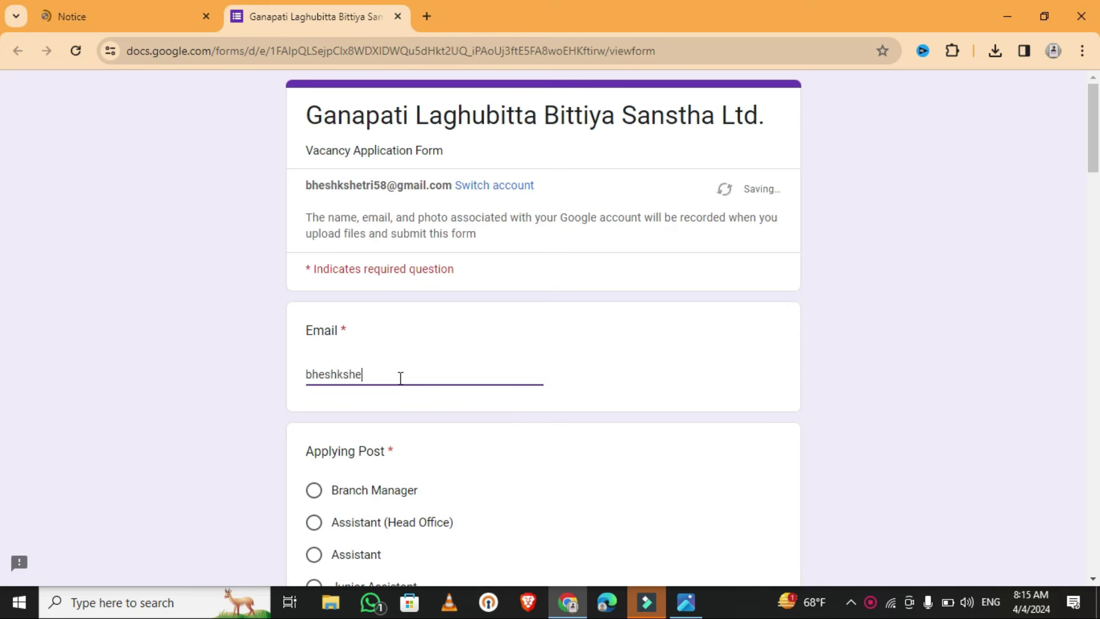
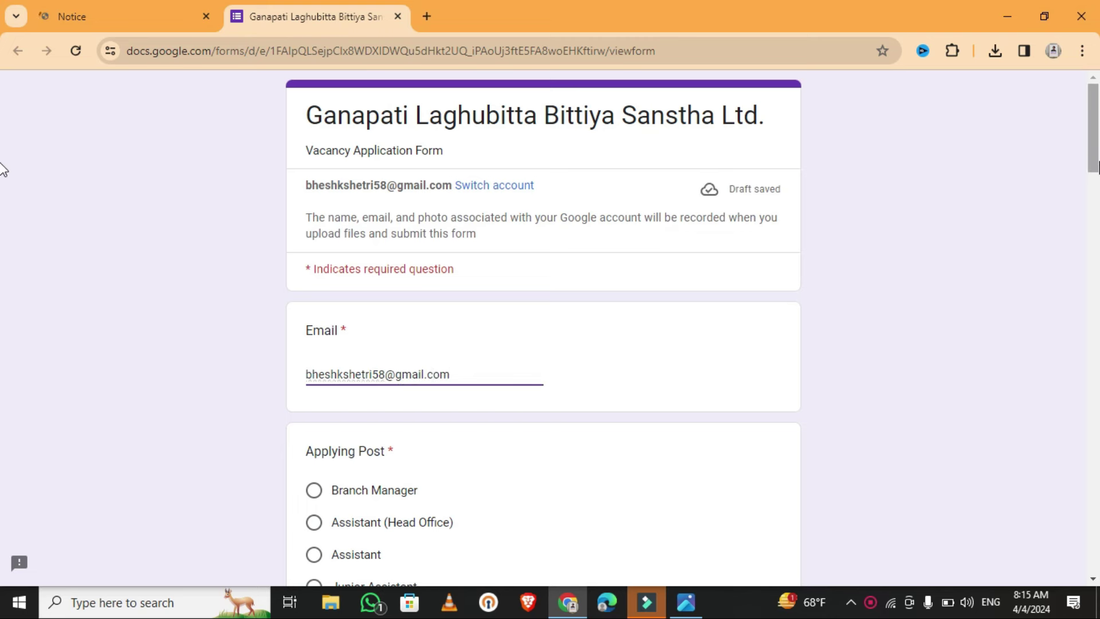
scroll(3, 201, "down", 5)
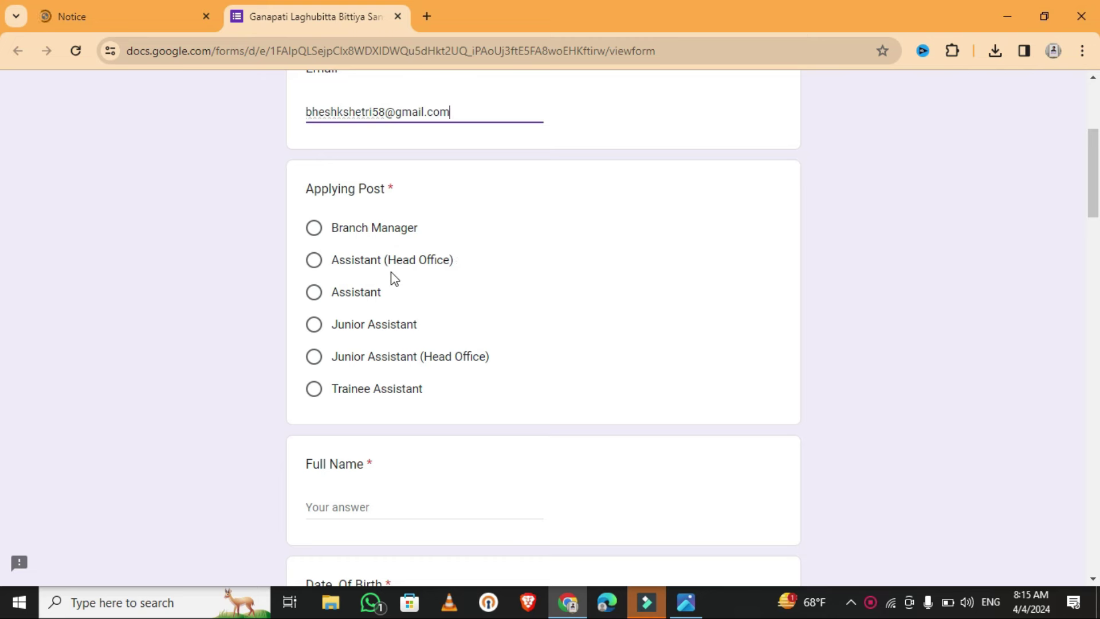
left_click(314, 391)
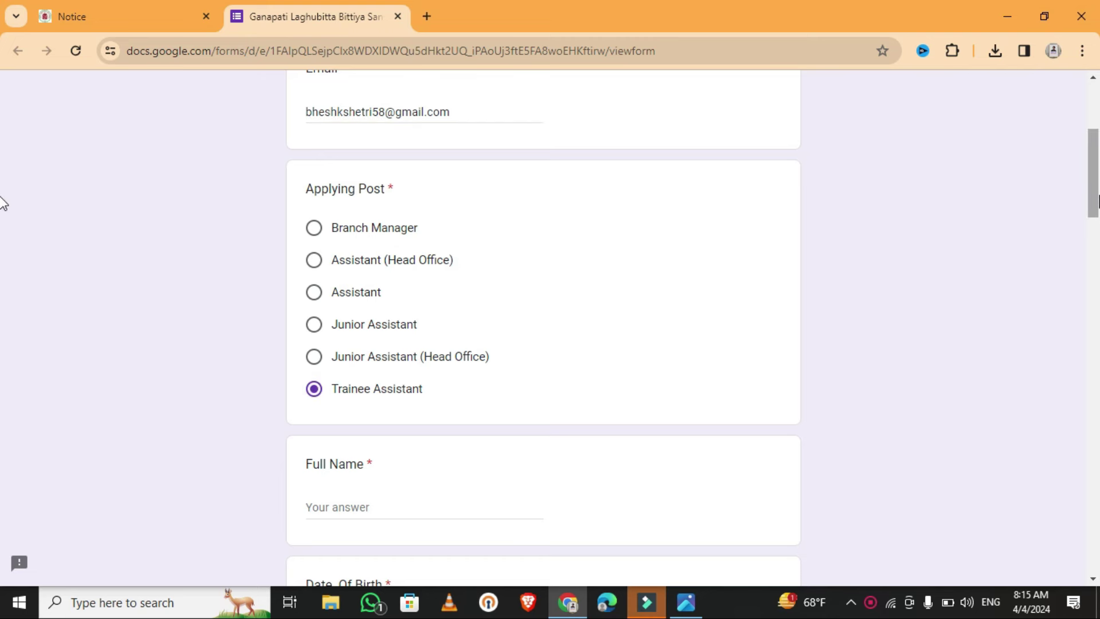
scroll(3, 240, "down", 7)
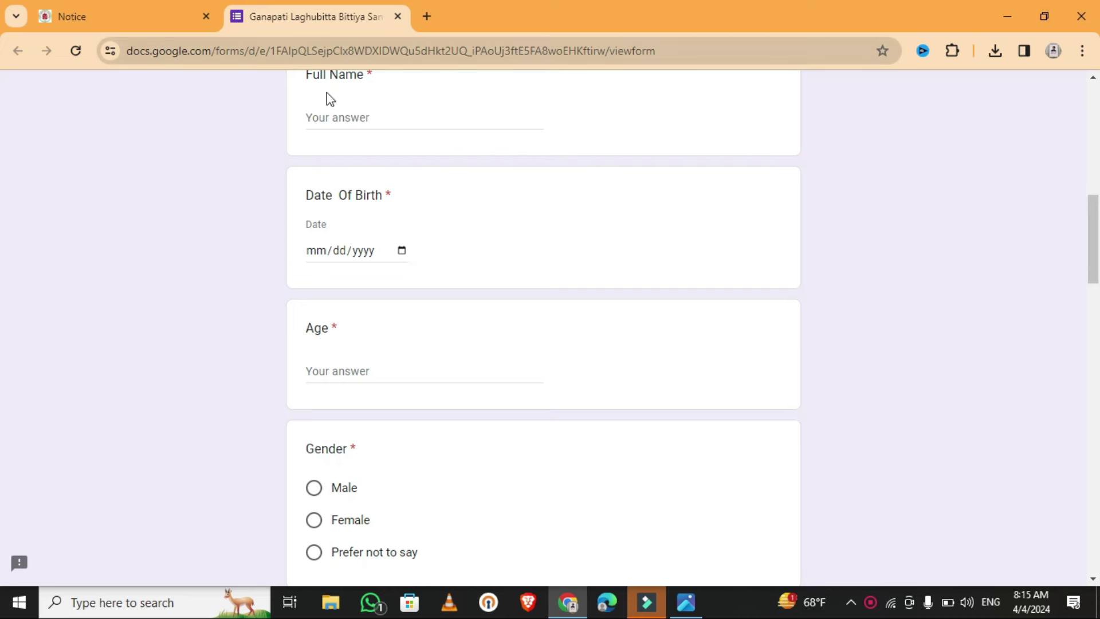
- Enter the applicant's full name
left_click(339, 121)
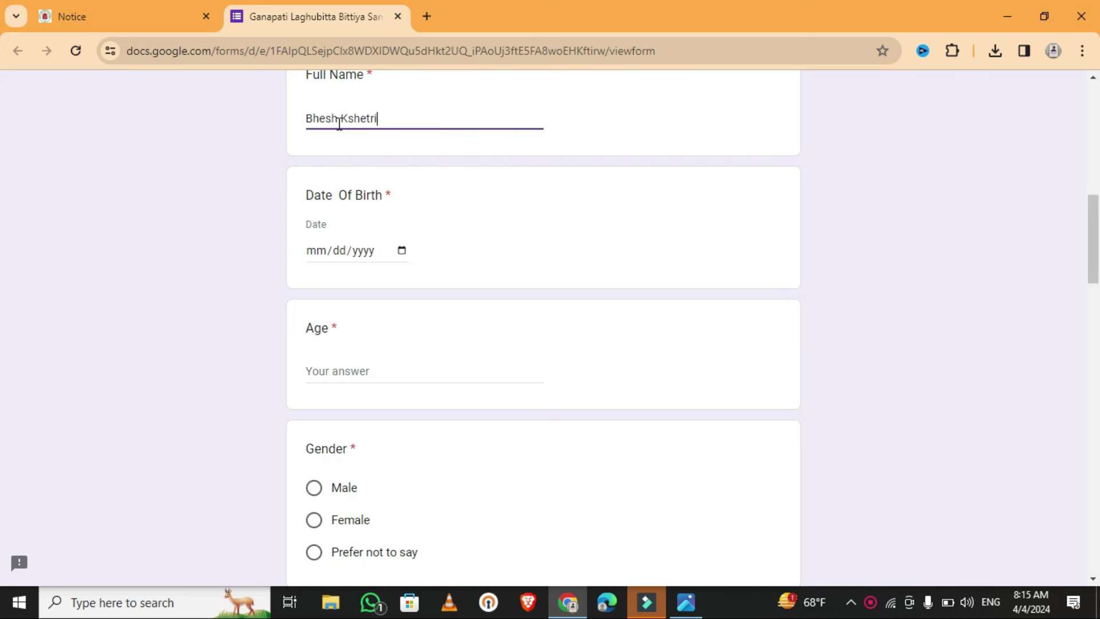
key("ctrl+a")
left_click(390, 126)
left_click(401, 251)
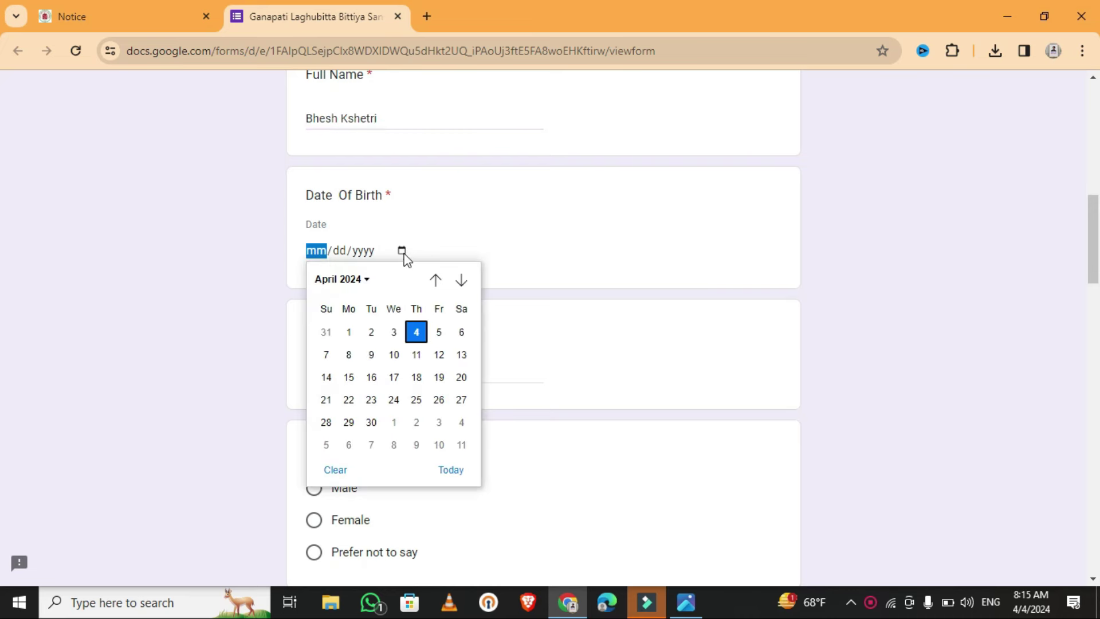
left_click(362, 281)
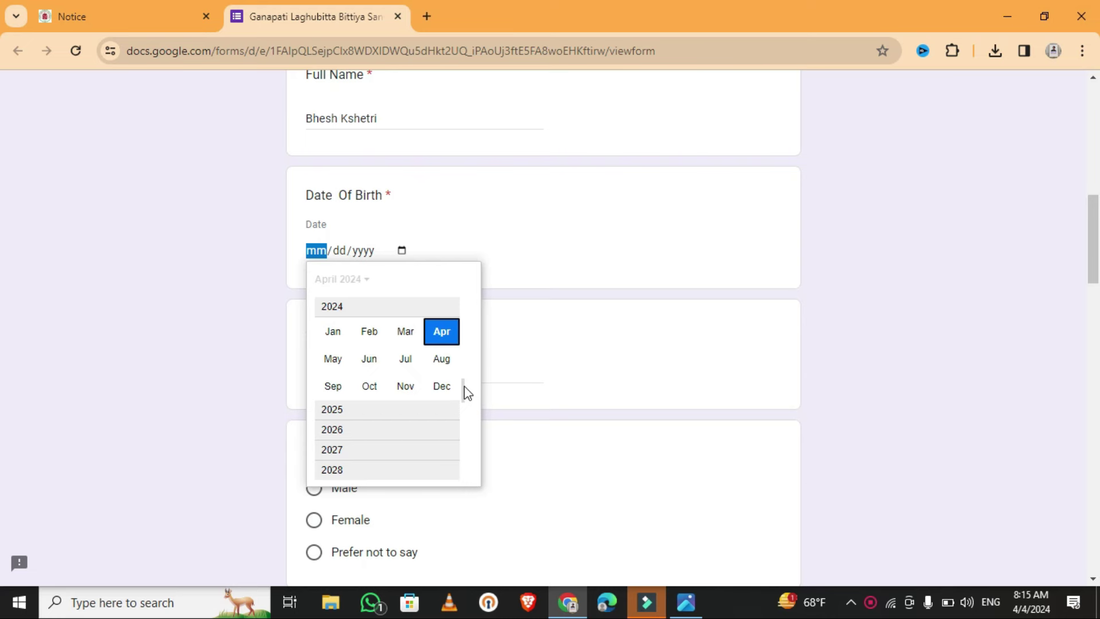
scroll(461, 366, "up", 6)
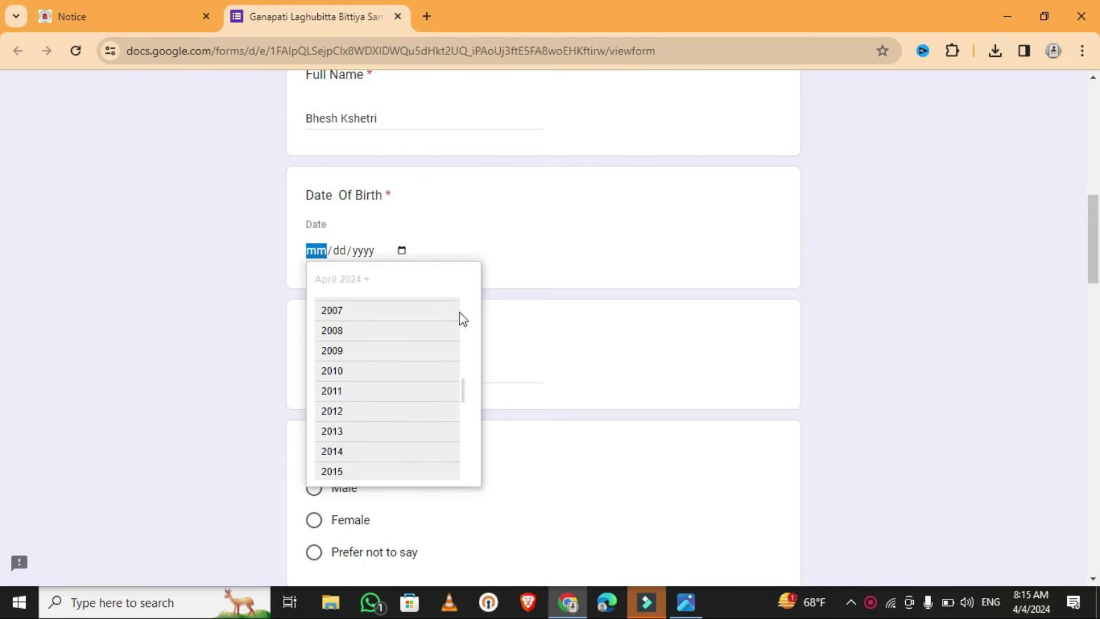
scroll(461, 318, "up", 2)
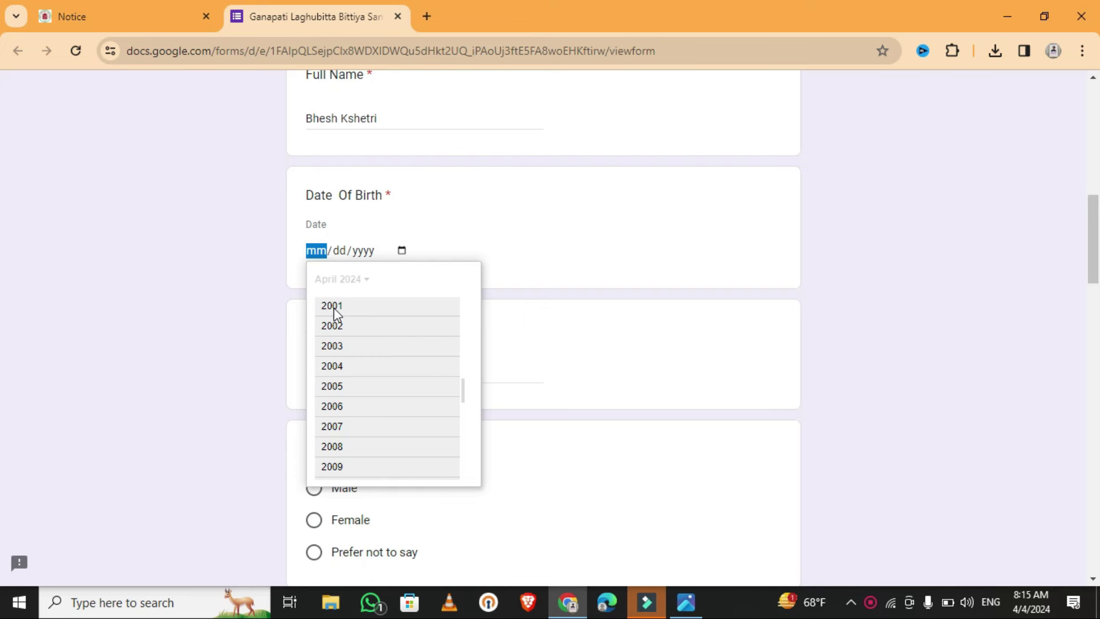
left_click(335, 312)
left_click(341, 333)
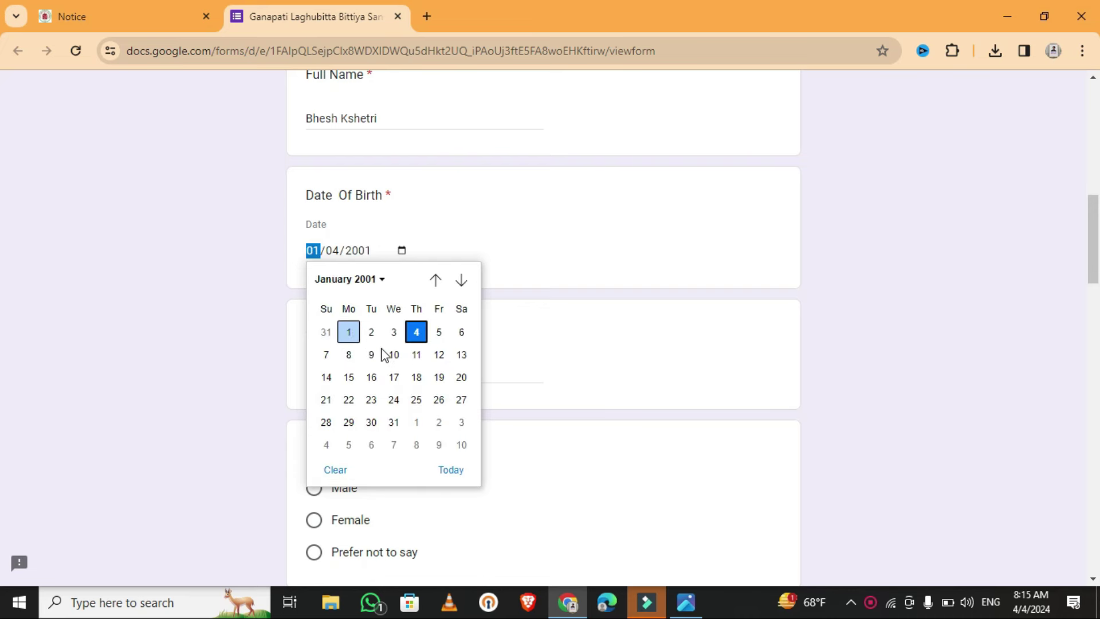
key("Return")
left_click(358, 367)
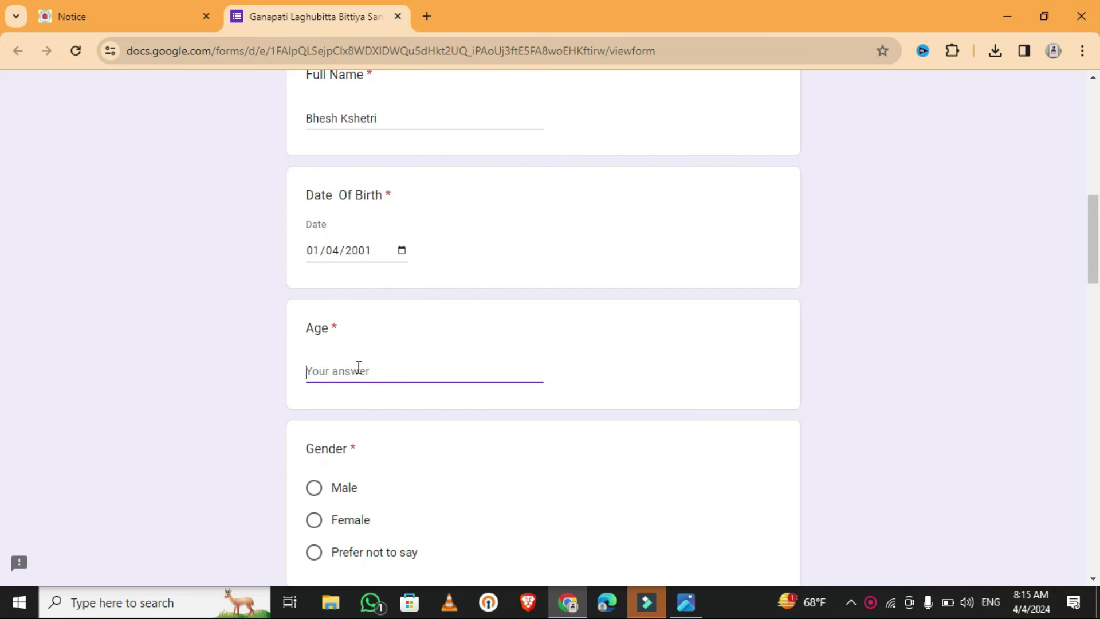
type("23")
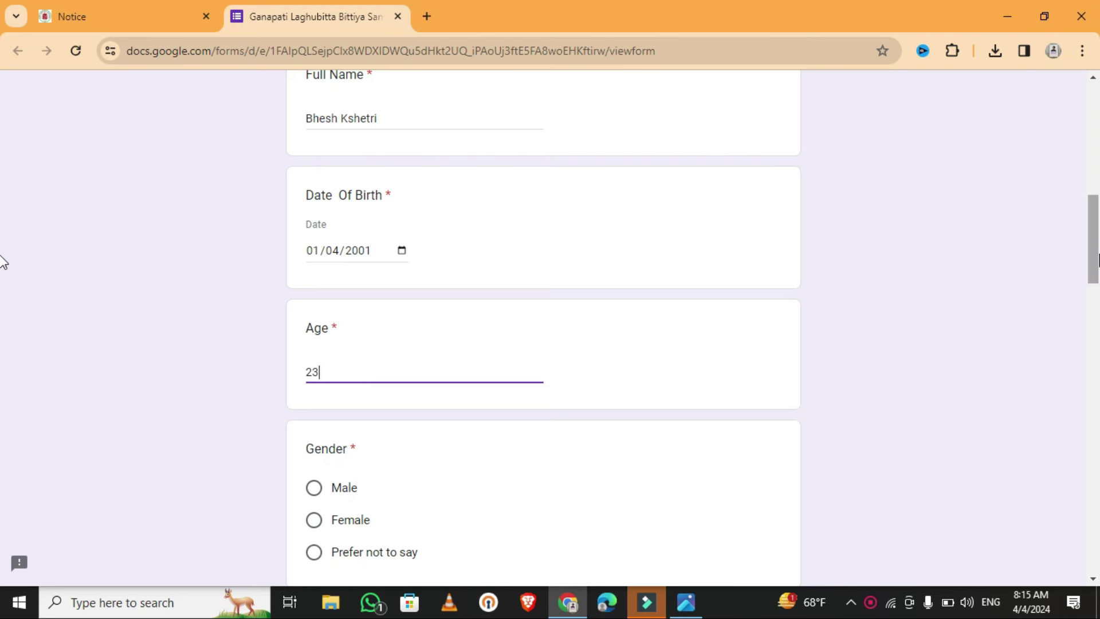
scroll(2, 289, "down", 5)
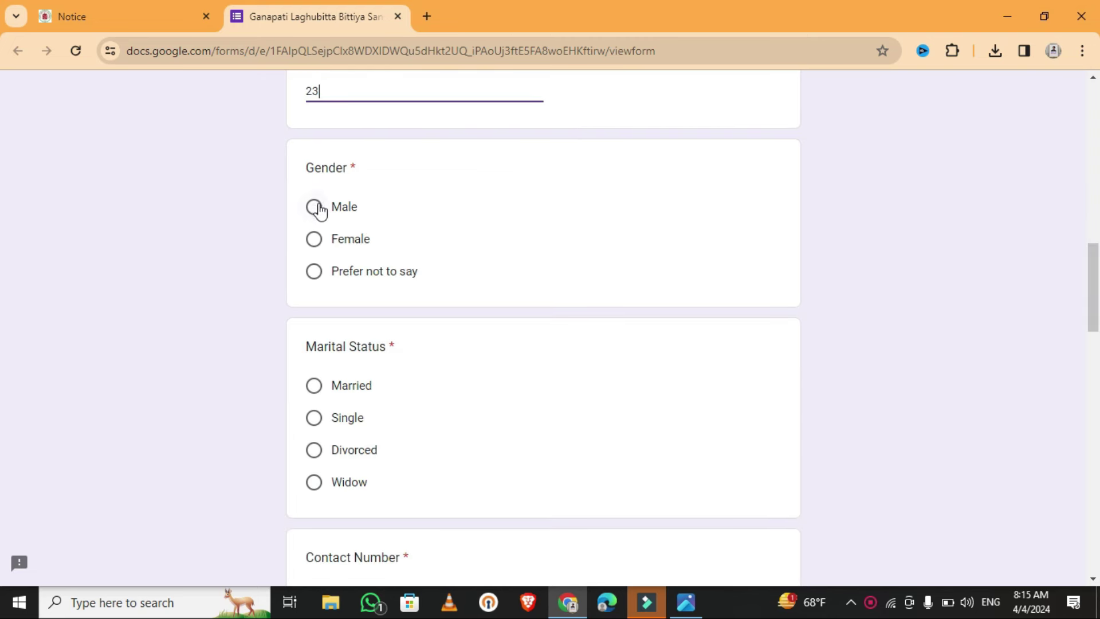
- Set gender to Male and marital status to Single
left_click(315, 207)
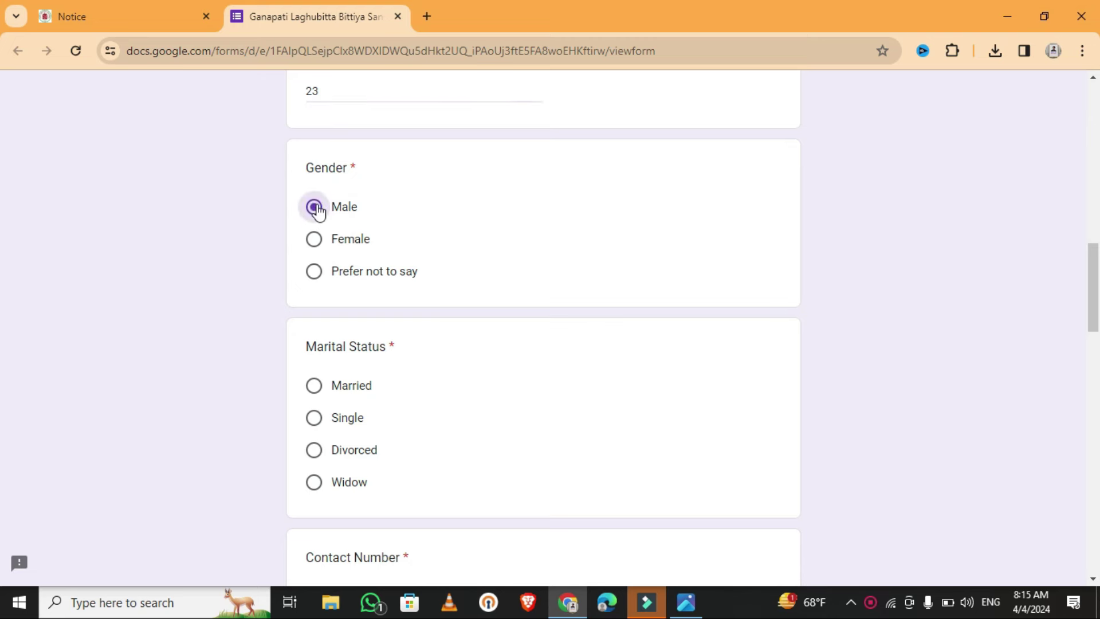
left_click(314, 418)
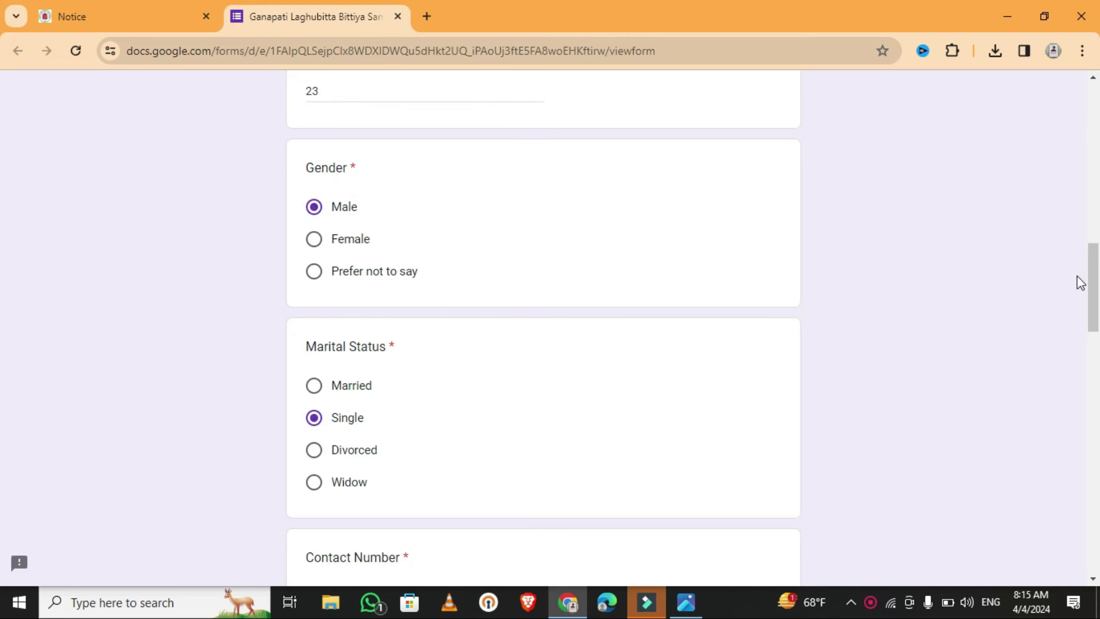
scroll(2, 334, "down", 3)
scroll(3, 339, "down", 1)
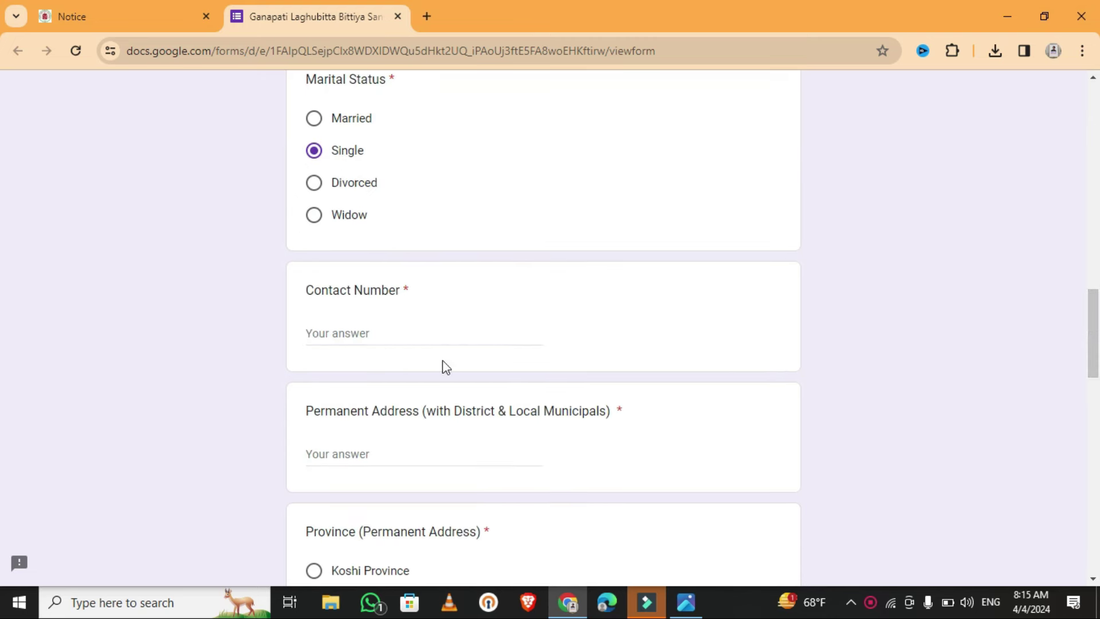
- Enter the applicant's contact number and permanent address
left_click(432, 340)
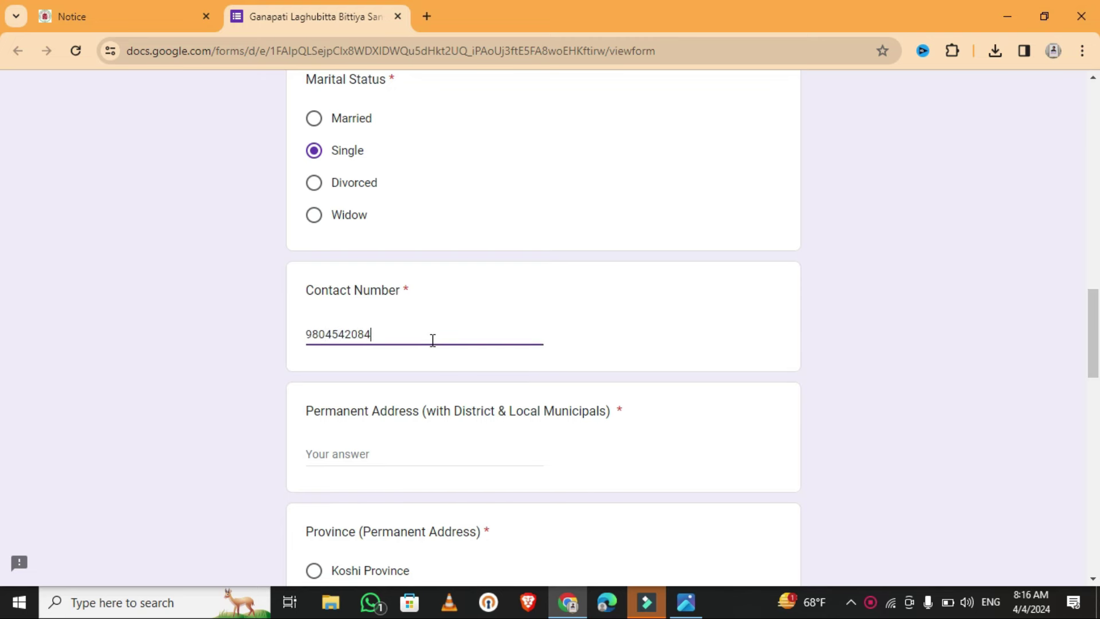
scroll(2, 325, "down", 3)
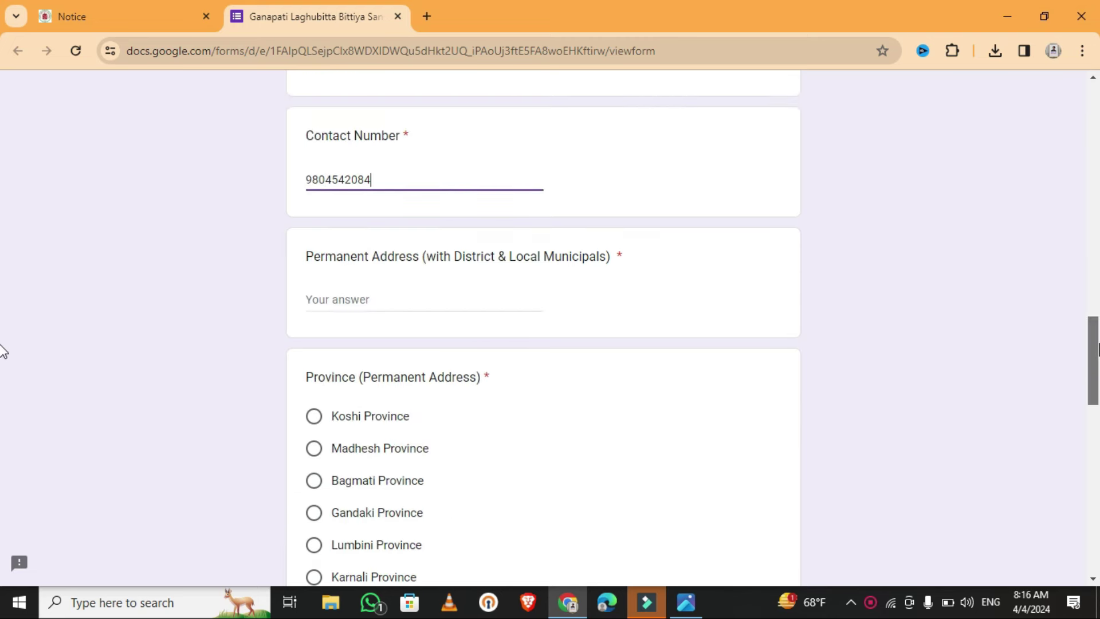
left_click(373, 308)
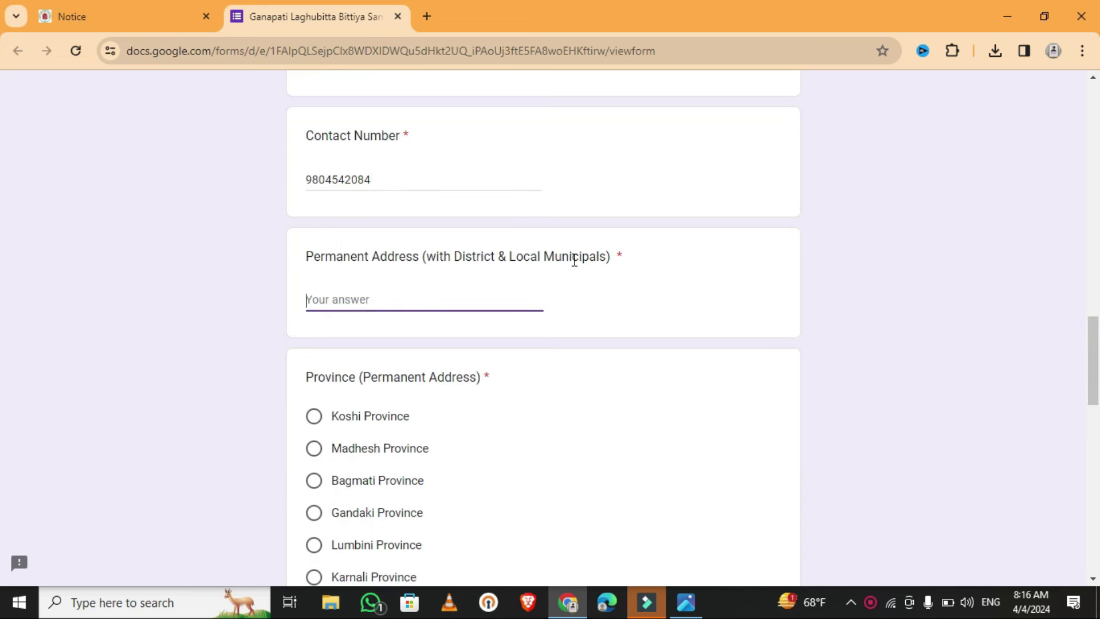
type("Banke,NPJ SM")
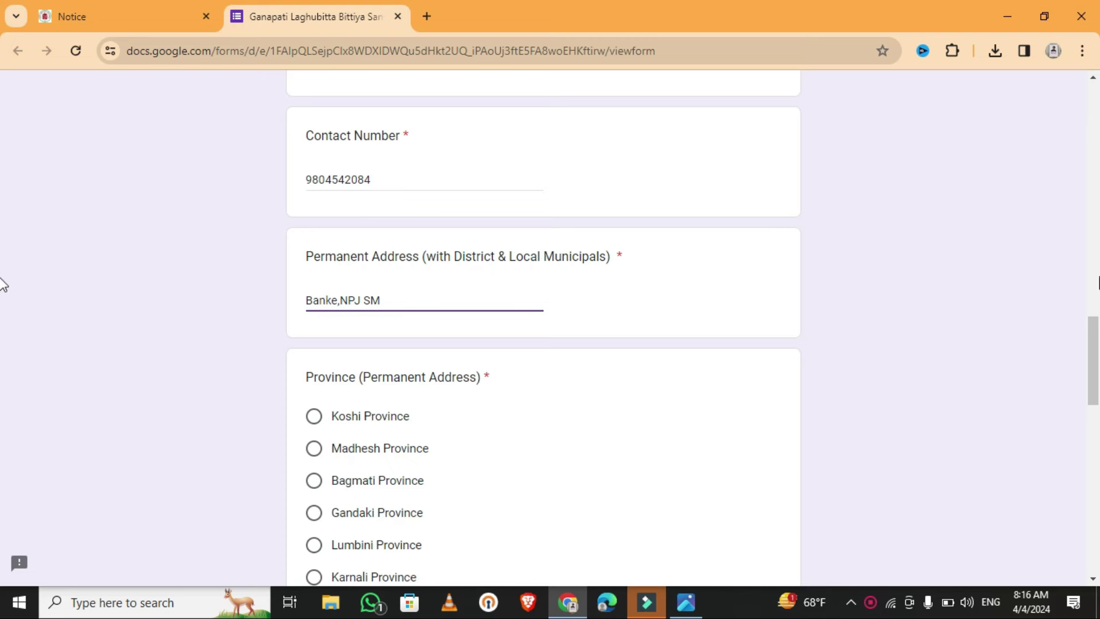
scroll(3, 376, "down", 1)
scroll(3, 376, "down", 1)
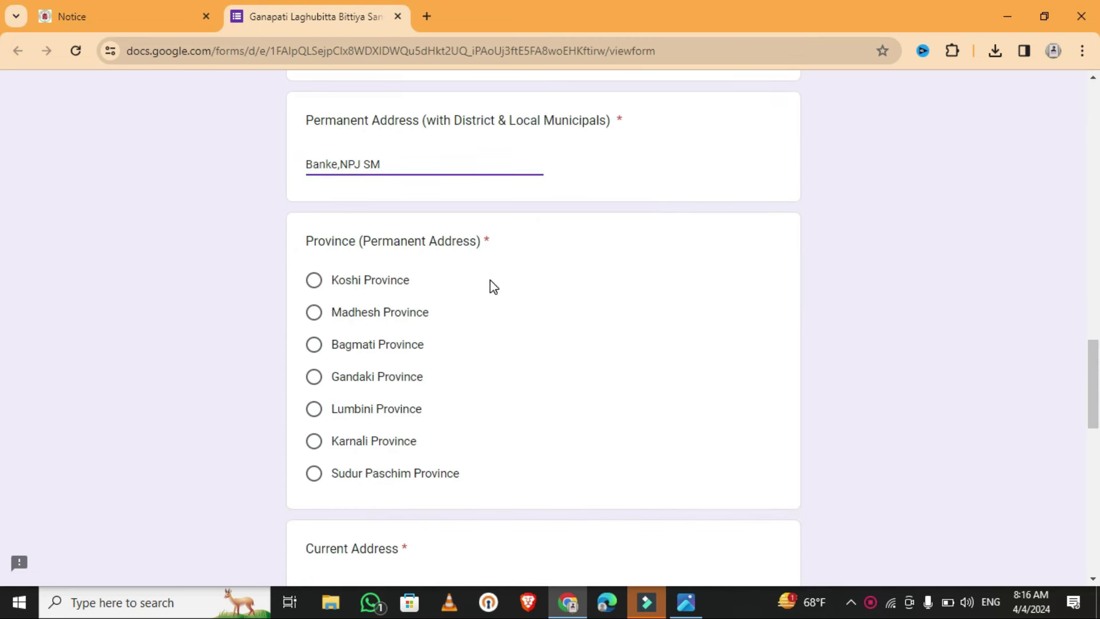
- Choose Lumbini Province as the permanent province and enter the current address
left_click(313, 410)
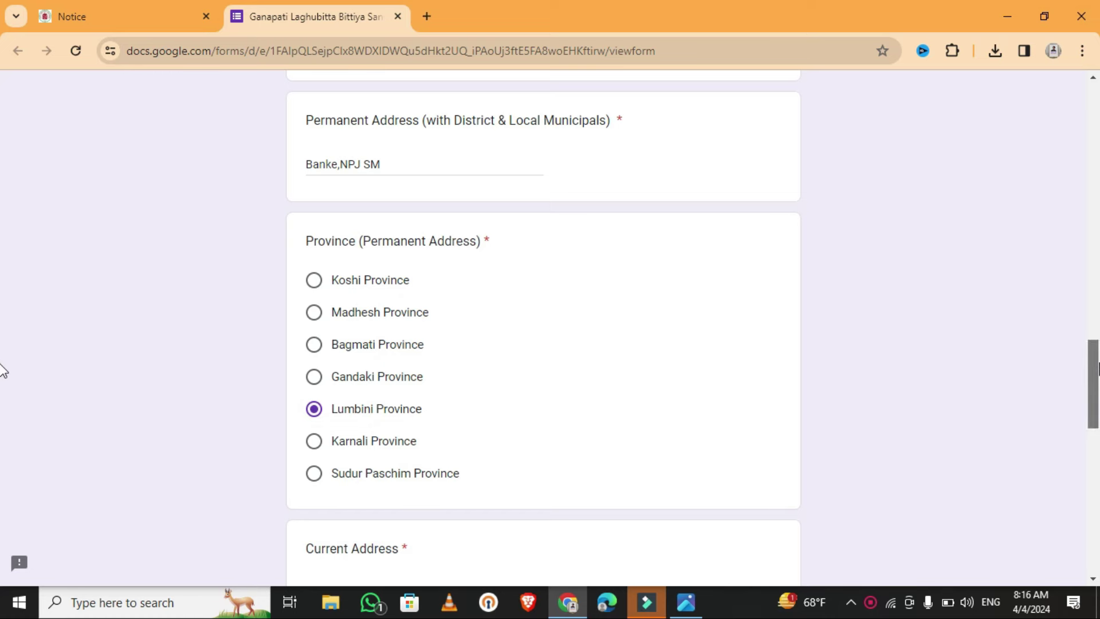
scroll(3, 366, "down", 5)
left_click(385, 274)
type("Banke")
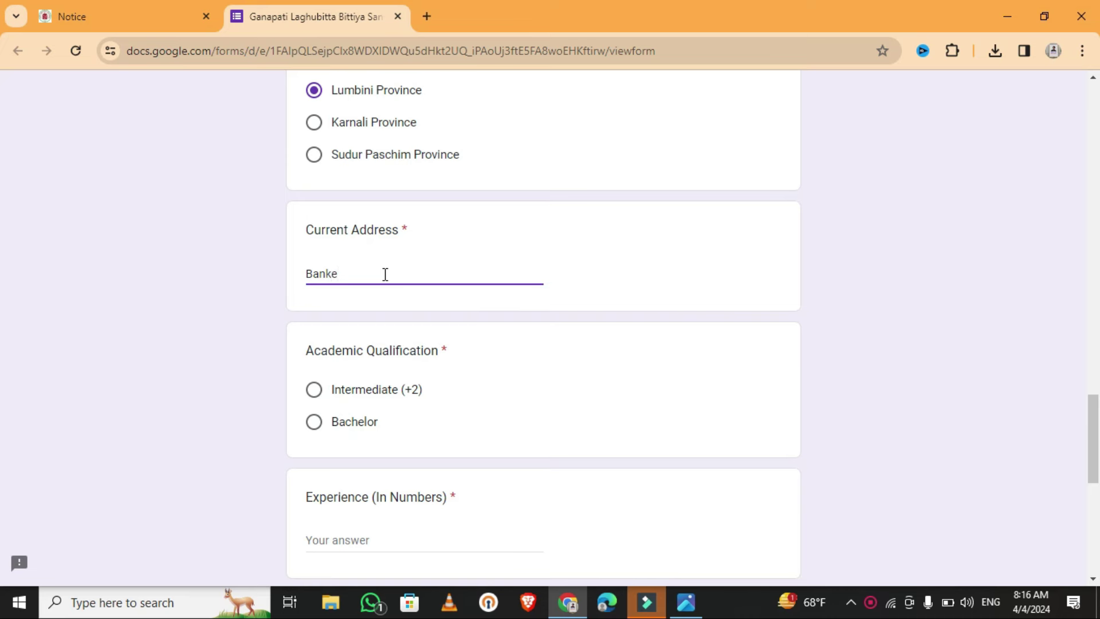
type(",SM")
type("NPJ SM")
- Choose Intermediate (+2) as qualification and enter 2 years of experience
left_click(316, 394)
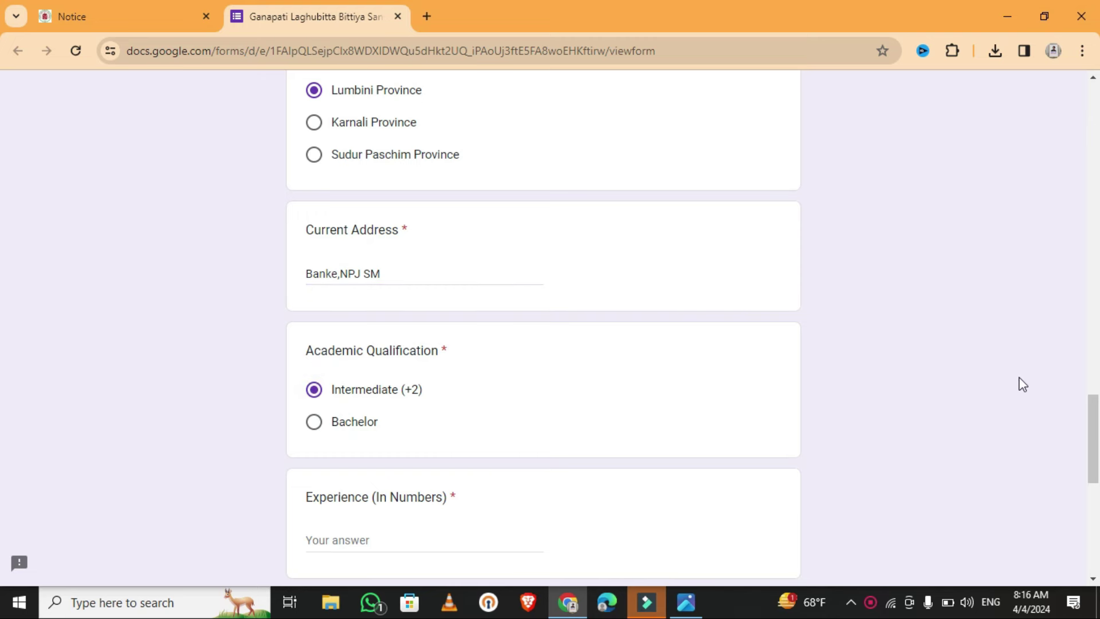
left_click_drag(1094, 444, 1094, 486)
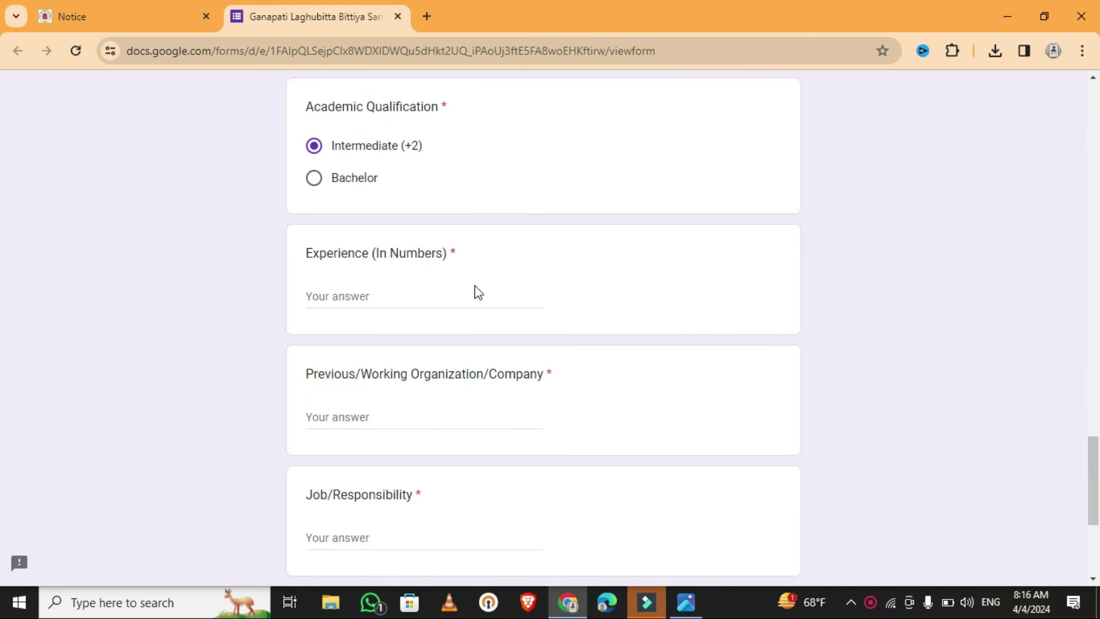
type("2 years")
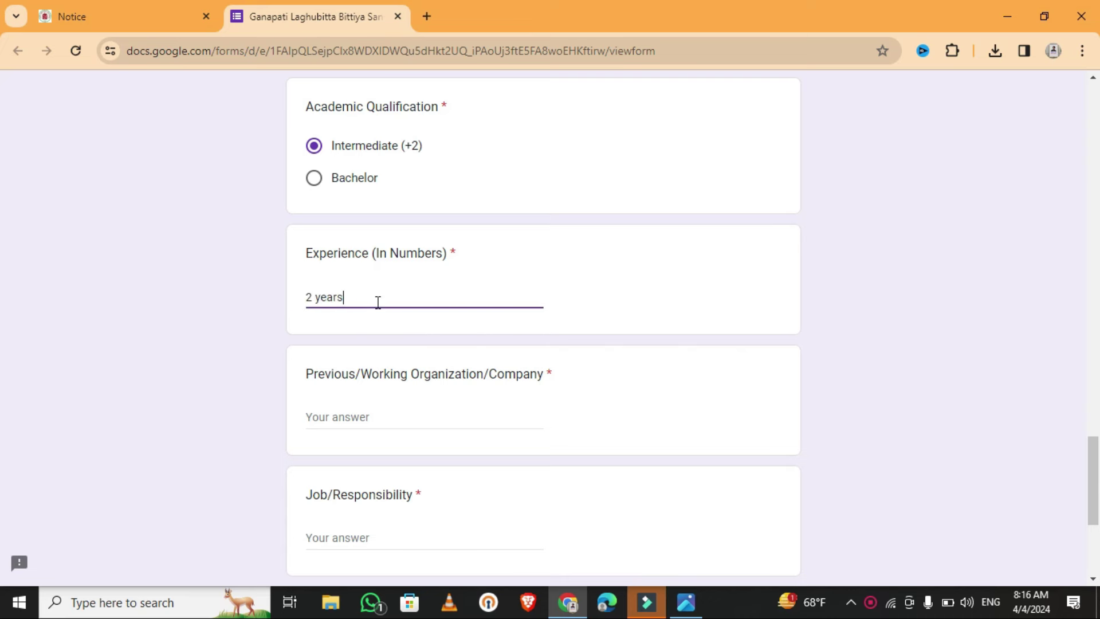
- Paste the previous organization and job responsibility answers
left_click(398, 422)
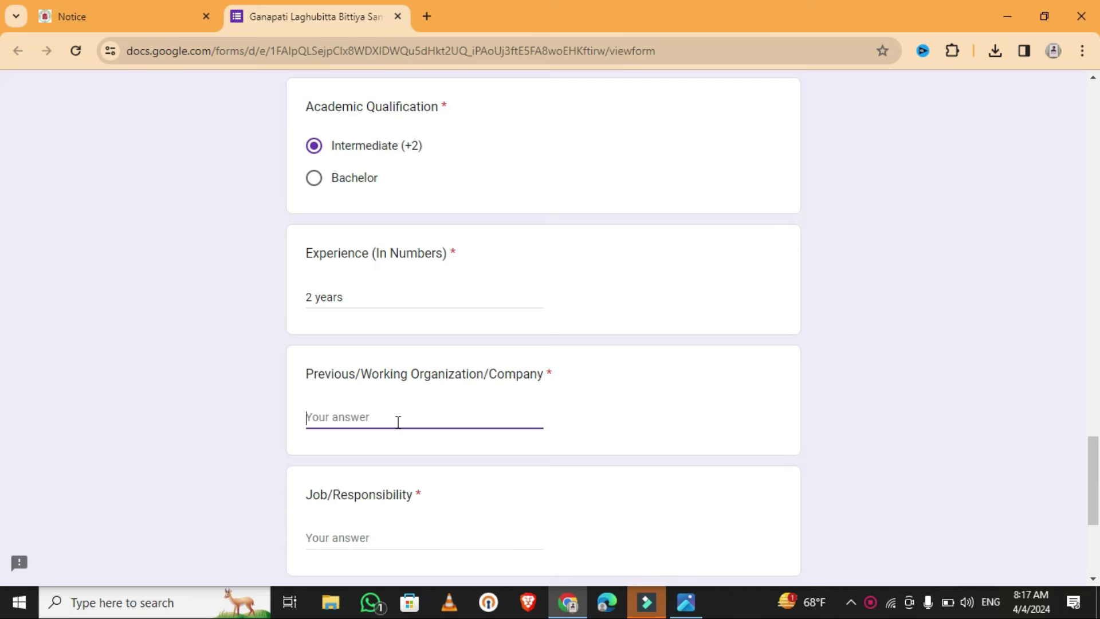
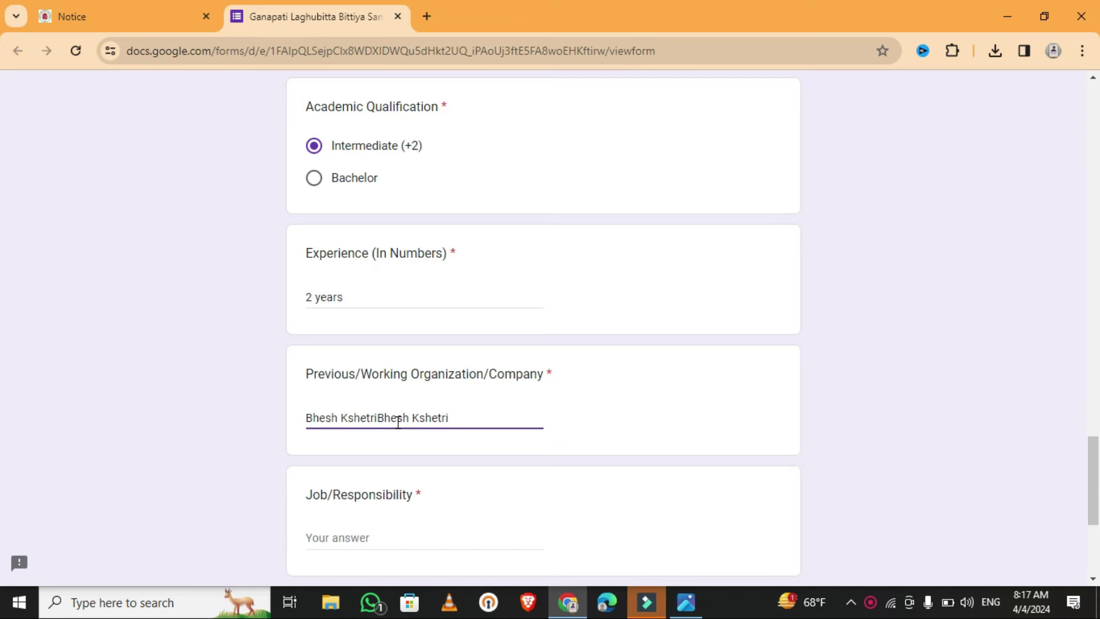
left_click(363, 541)
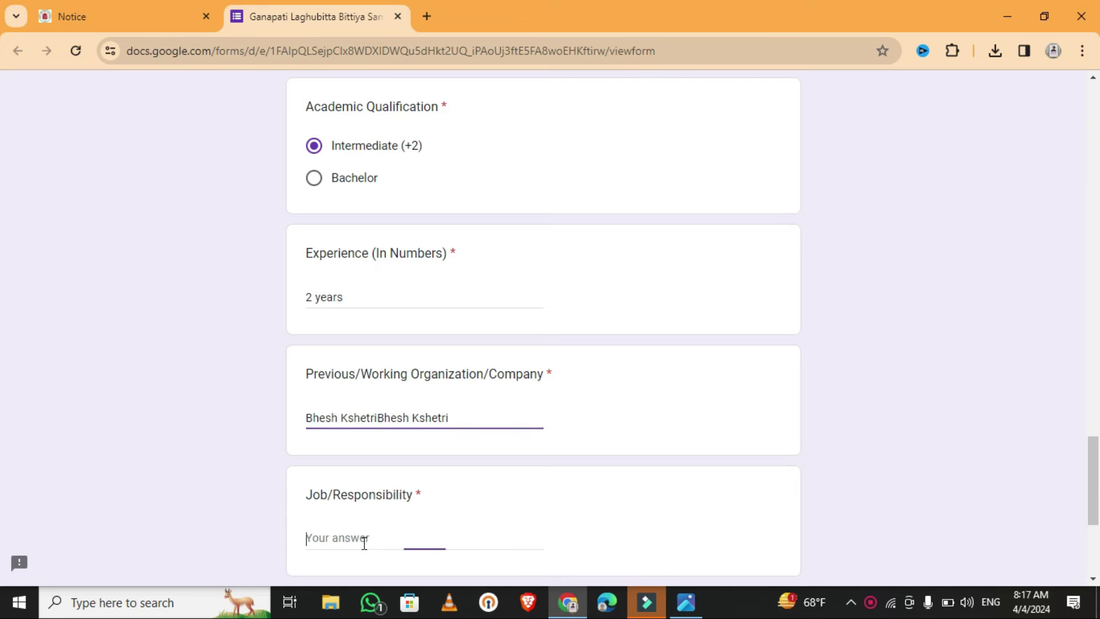
key("ctrl+v")
key("ctrl+v")
key("ctrl+v")
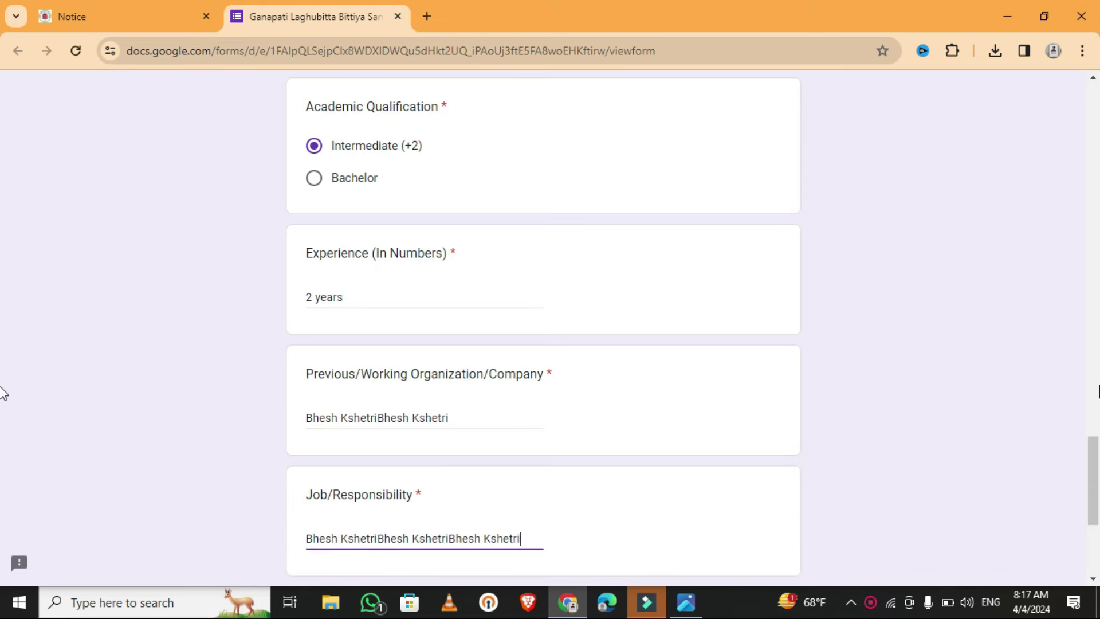
scroll(3, 458, "down", 4)
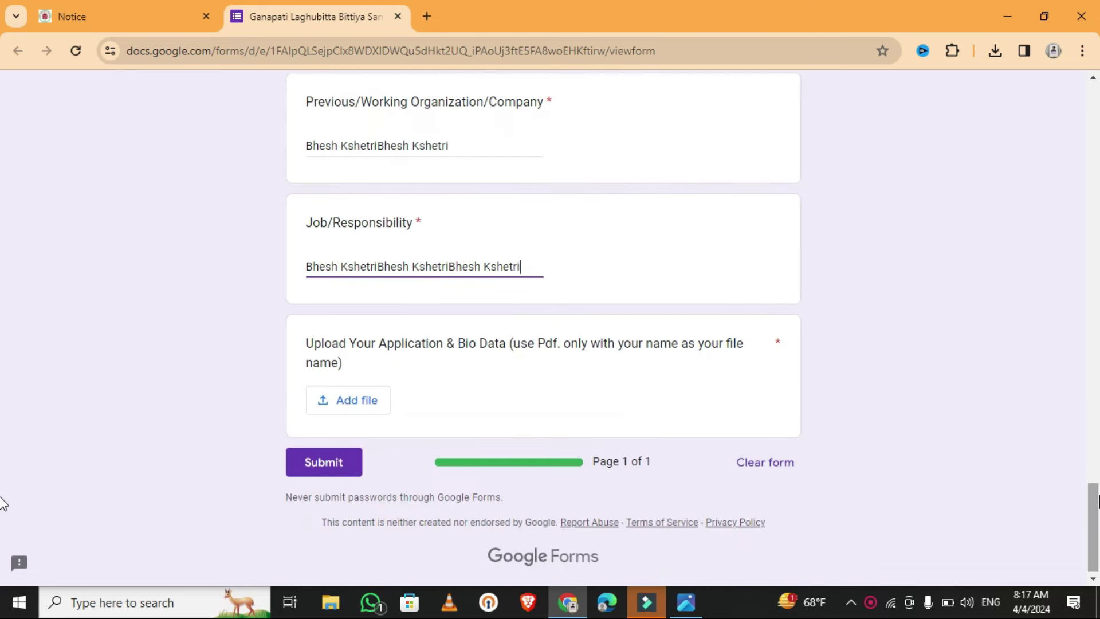
- Upload the CV PDF from the Downloads folder to the application question and submit
left_click(357, 401)
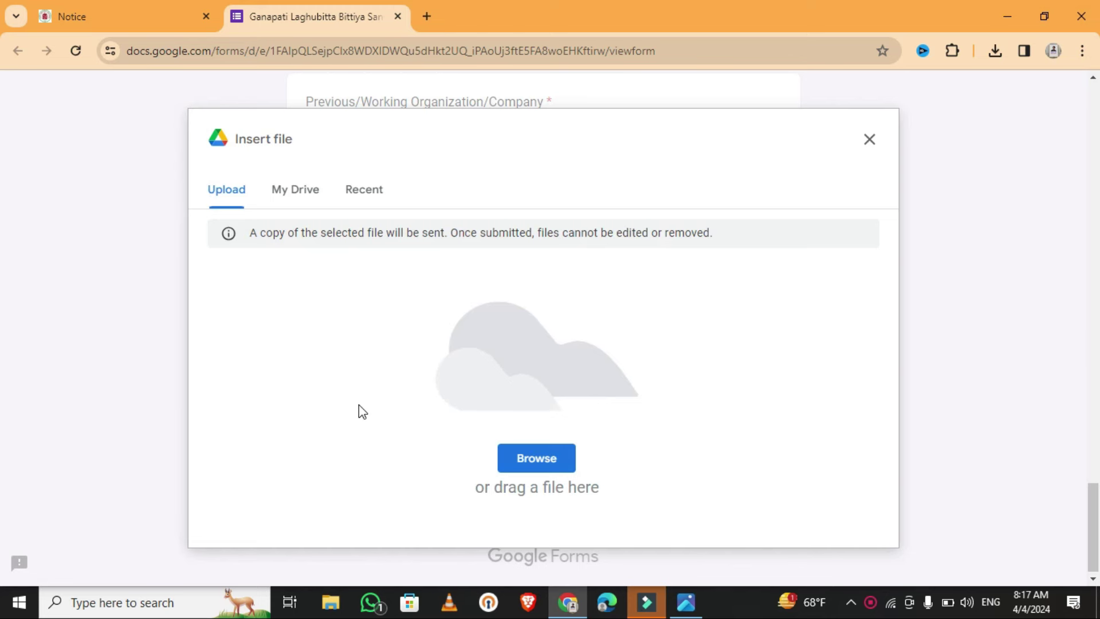
left_click(523, 462)
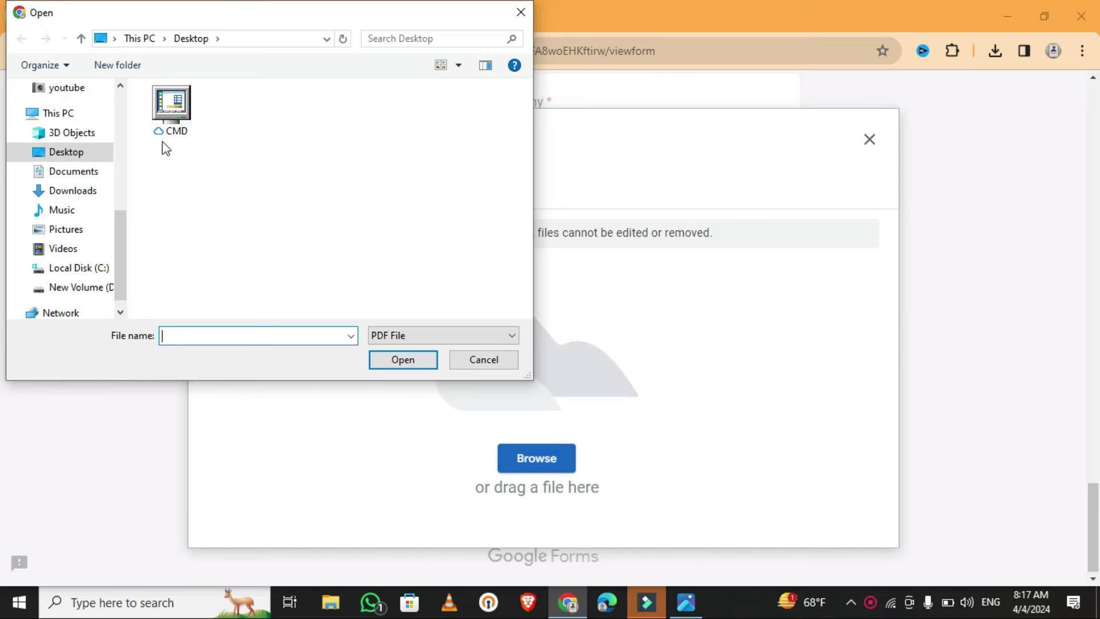
left_click(65, 194)
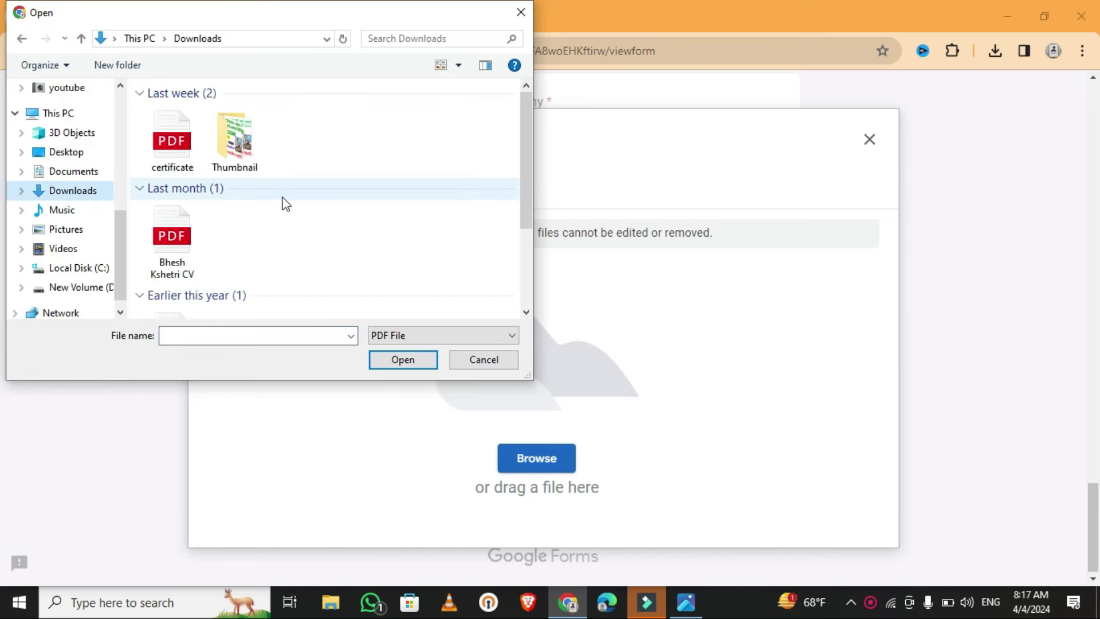
double_click(172, 247)
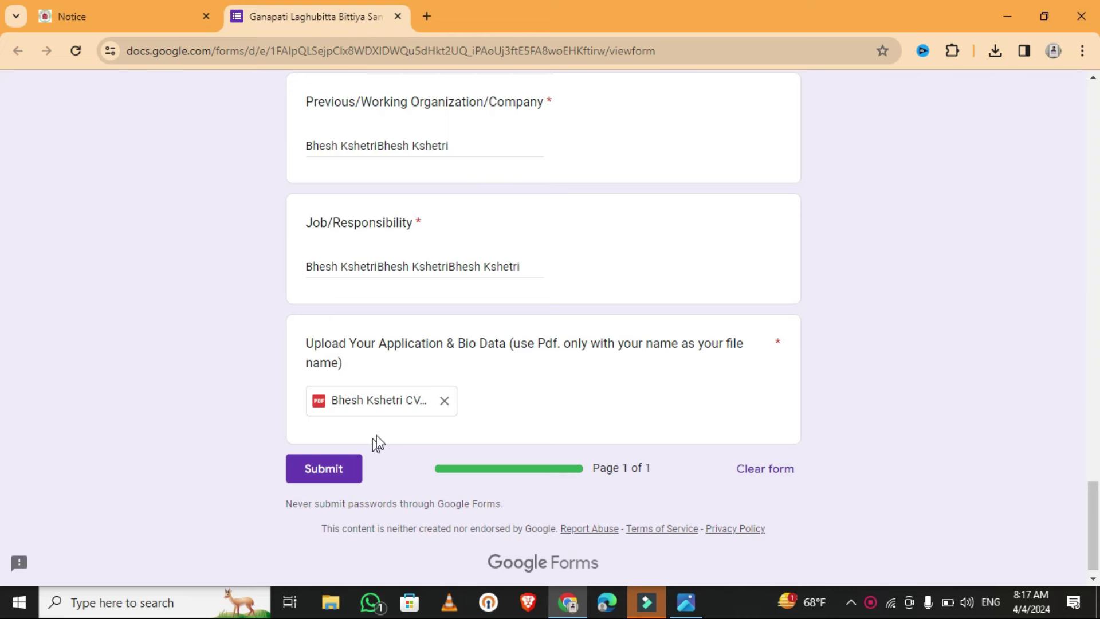
left_click(308, 475)
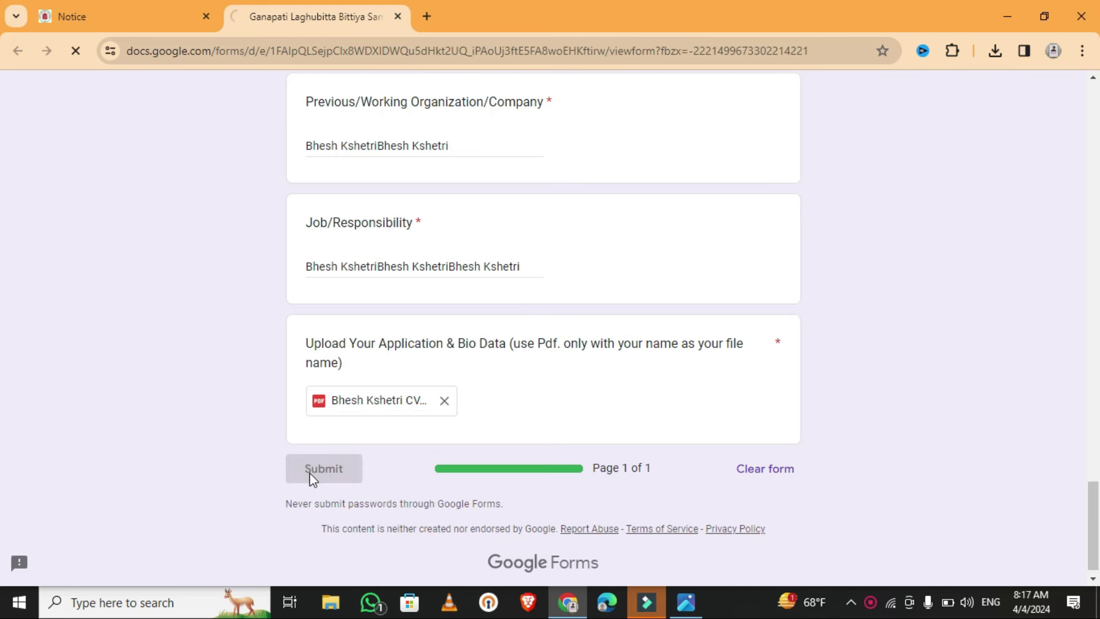